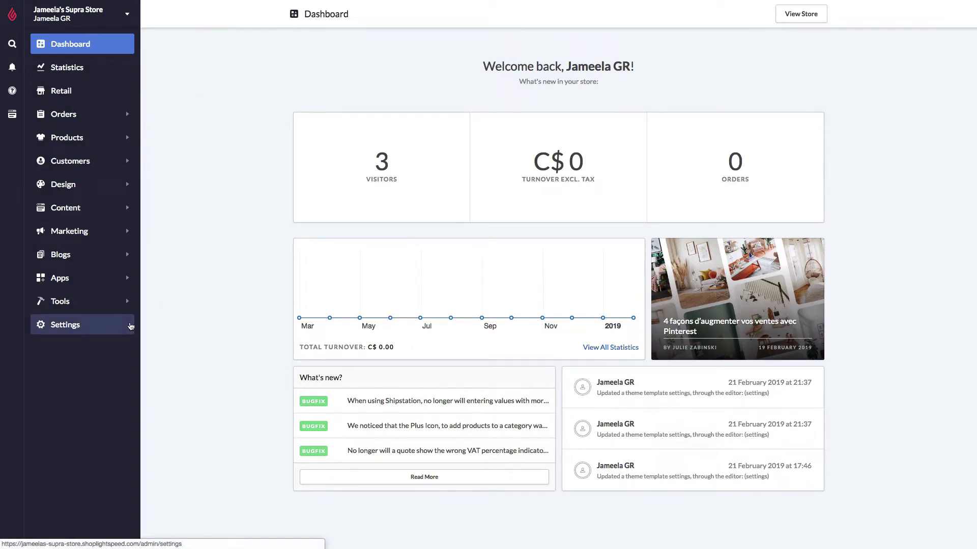
# - Go to Settings and open the empty Payment Providers page under Payment Settings
pyautogui.click(131, 326)
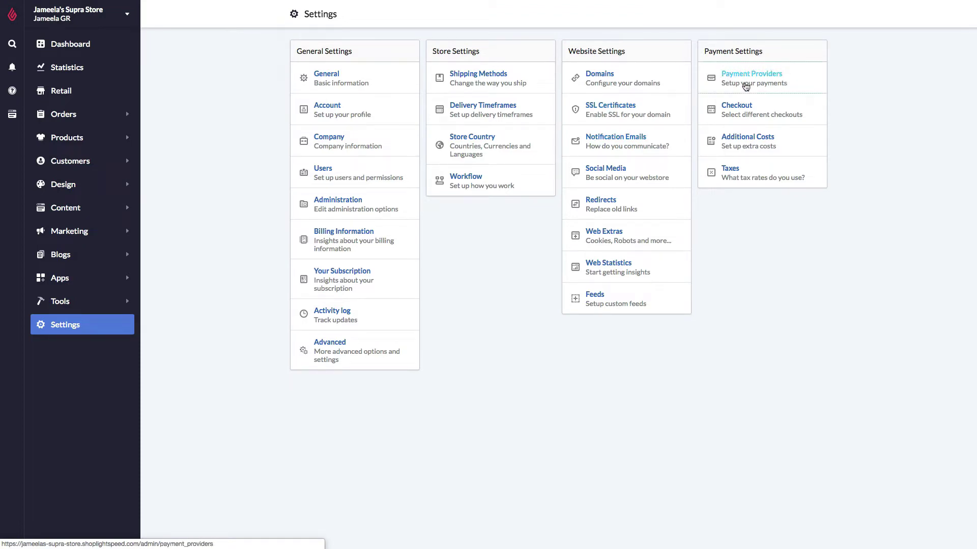
pyautogui.click(745, 87)
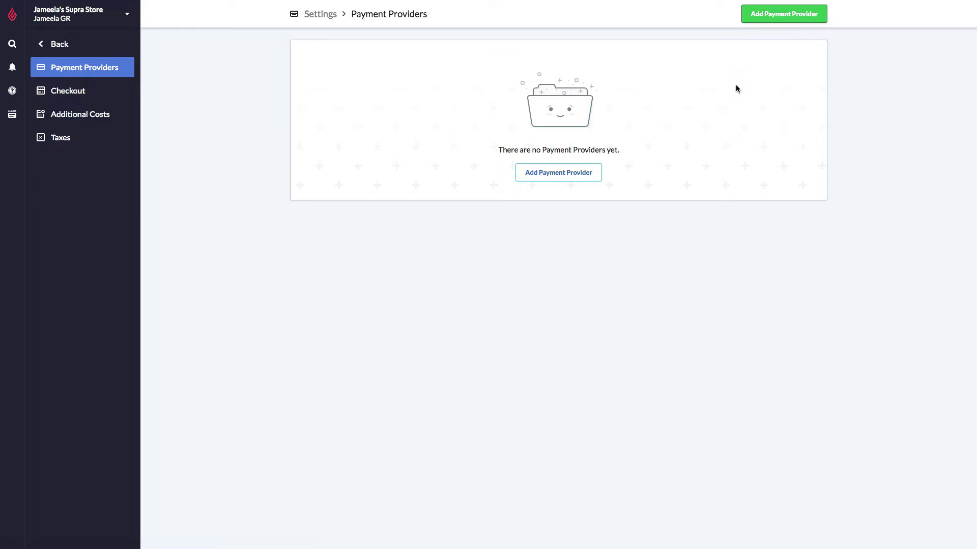
# - Show the seven addable providers, from Stripe and PayPal to Authorize.net, via Add Payment Provider
pyautogui.click(777, 22)
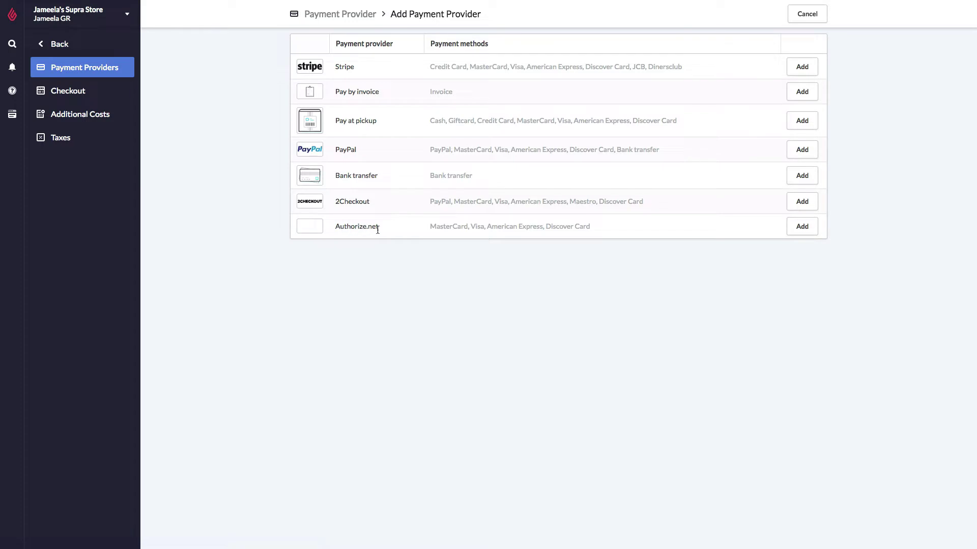
# - Add Authorize.net, switch it on, keep Mode at Test, and save it
pyautogui.click(800, 232)
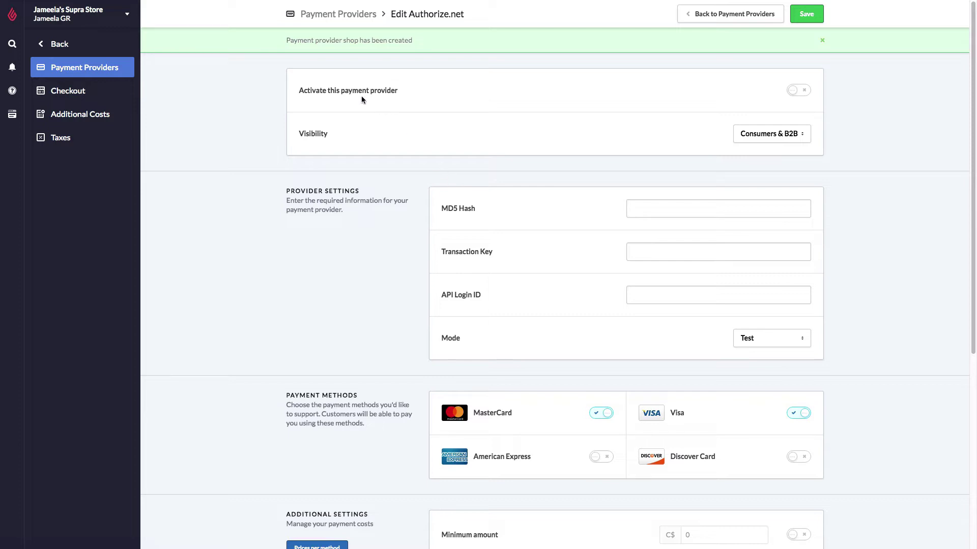
pyautogui.click(802, 97)
pyautogui.click(798, 335)
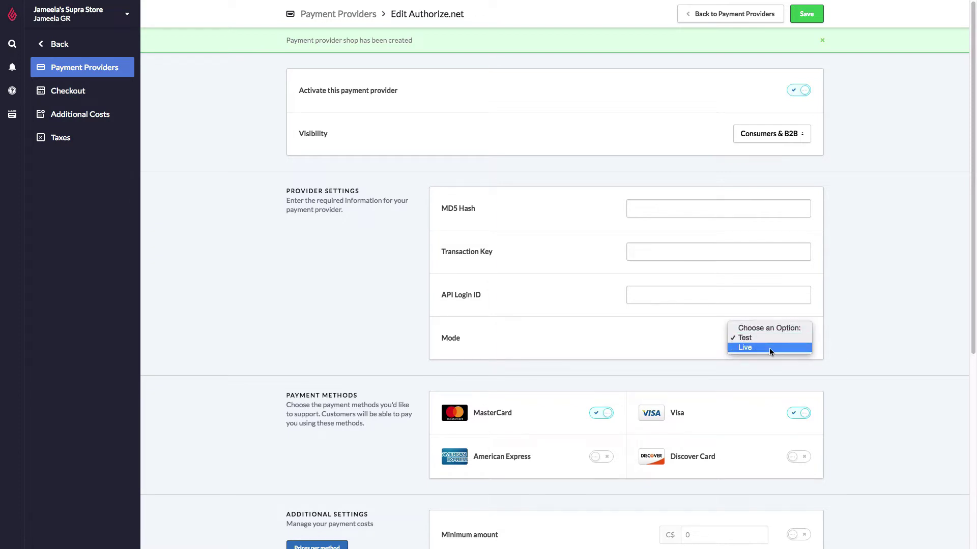
pyautogui.click(625, 360)
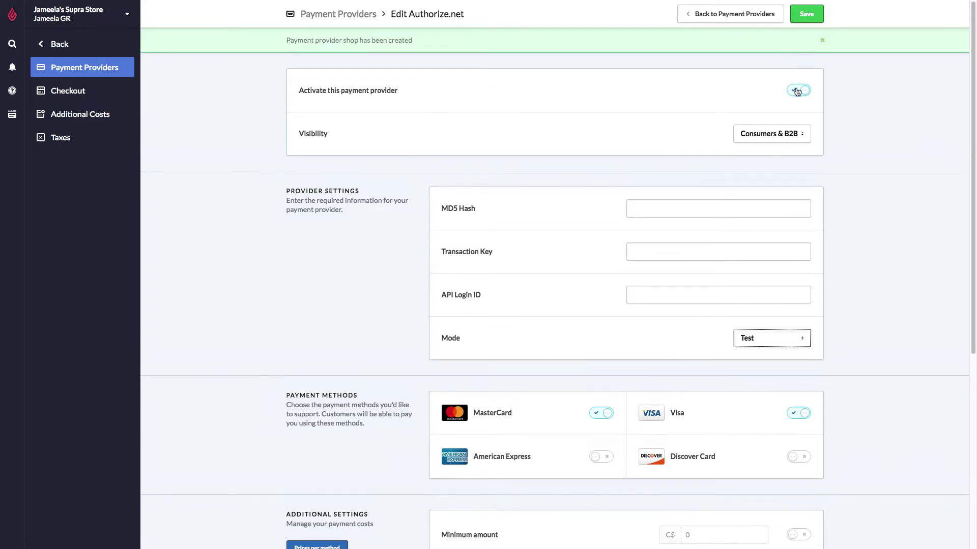
pyautogui.click(807, 15)
pyautogui.moveTo(973, 57); pyautogui.dragTo(966, 263)
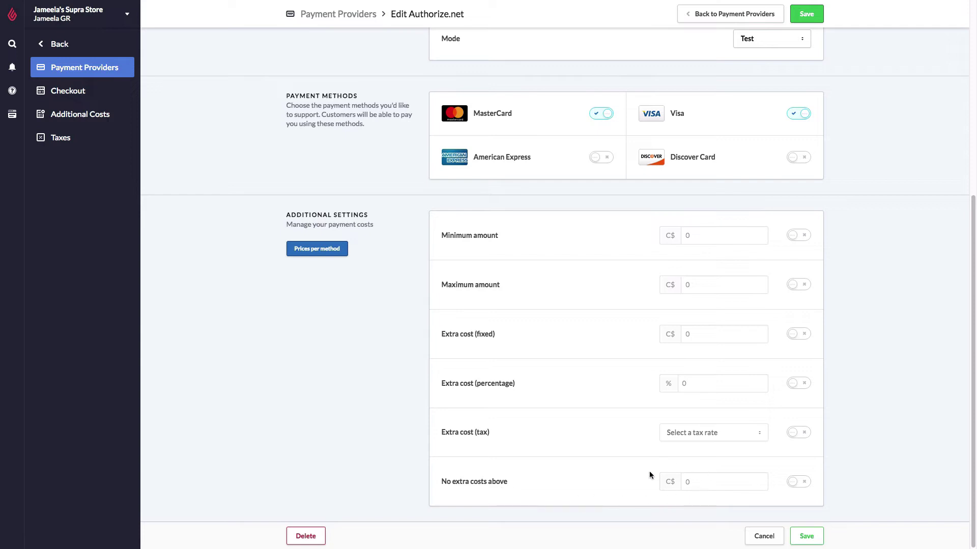
pyautogui.click(789, 487)
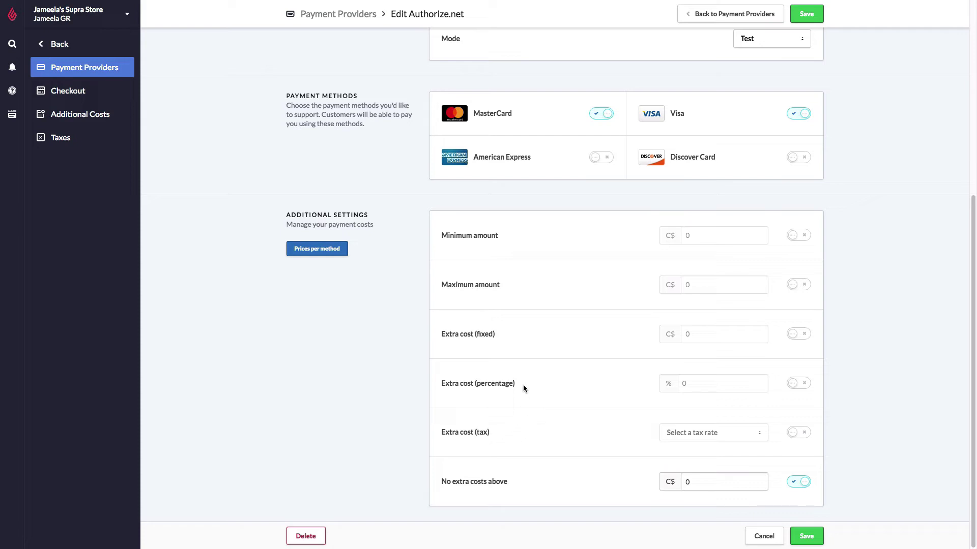
pyautogui.click(794, 483)
pyautogui.click(807, 537)
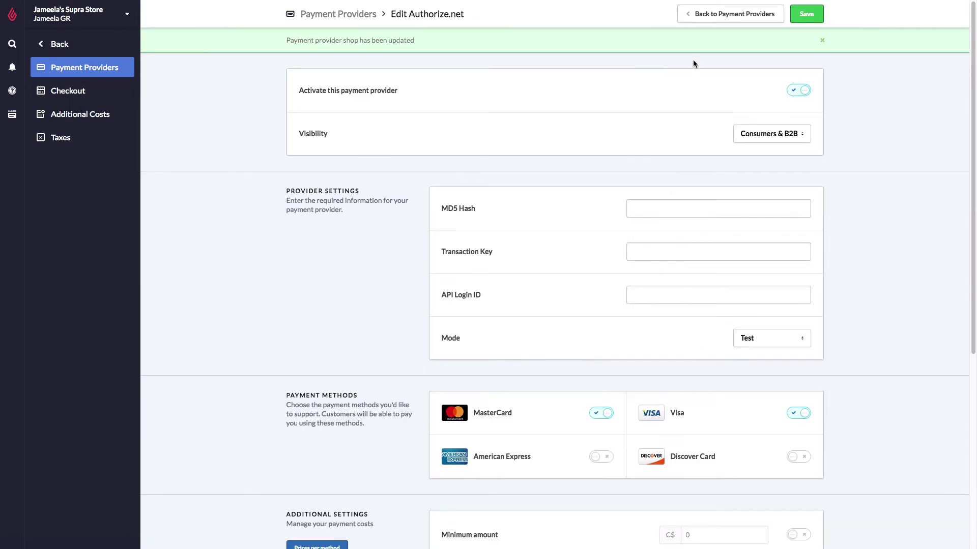
# - Return to the providers list, reopen Add Payment Provider, and highlight PayPal
pyautogui.click(699, 20)
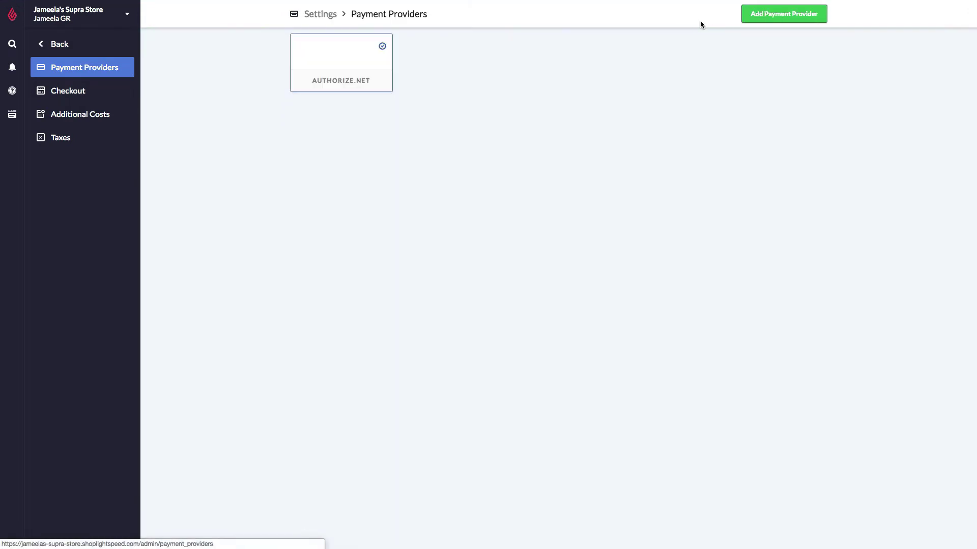
pyautogui.click(758, 23)
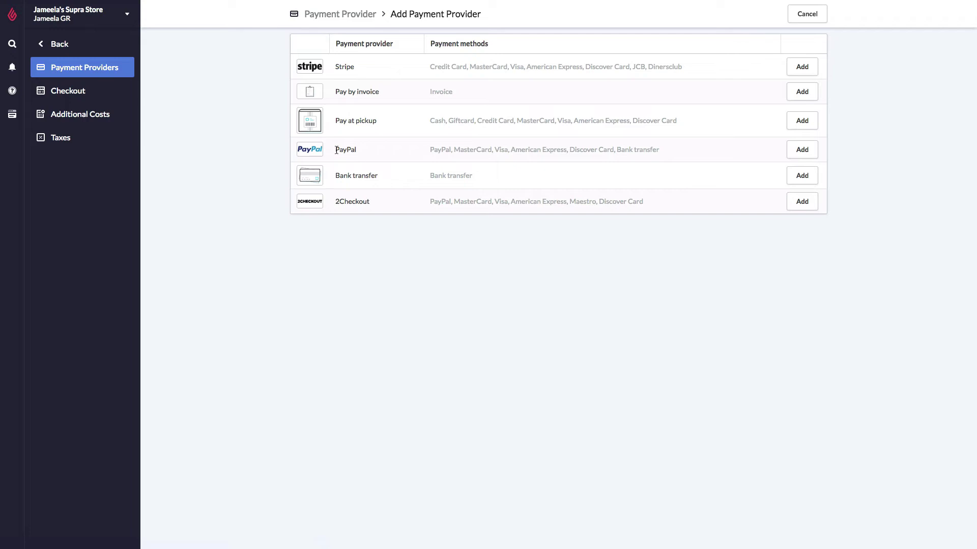
pyautogui.moveTo(337, 150); pyautogui.dragTo(357, 151)
# - Add PayPal in Test mode, keeping Visa and MasterCard enabled after toggling them off and on
pyautogui.click(803, 150)
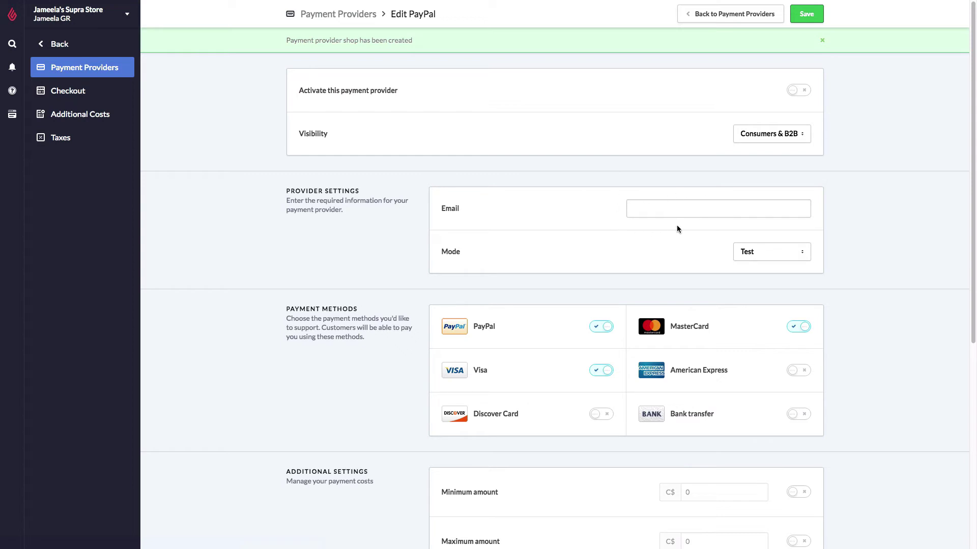
pyautogui.click(766, 254)
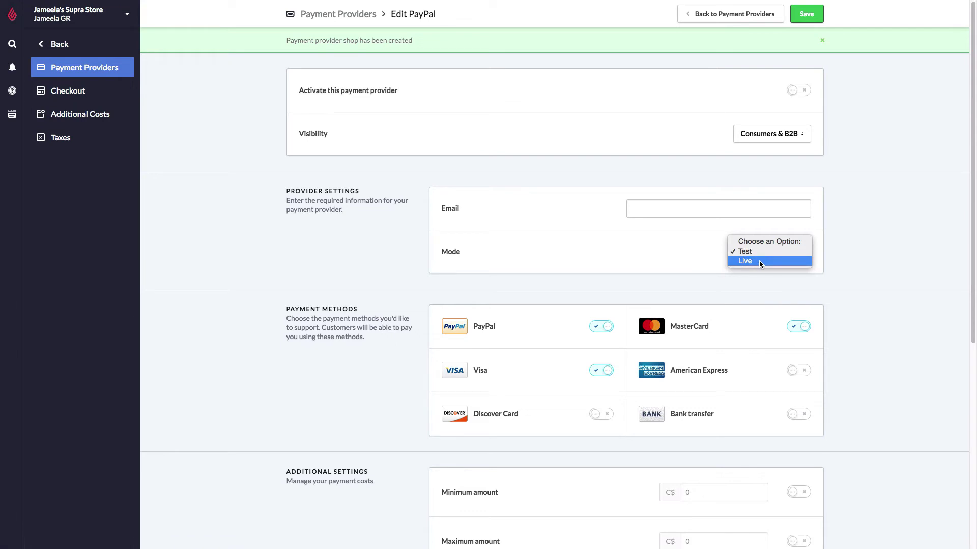
pyautogui.click(628, 286)
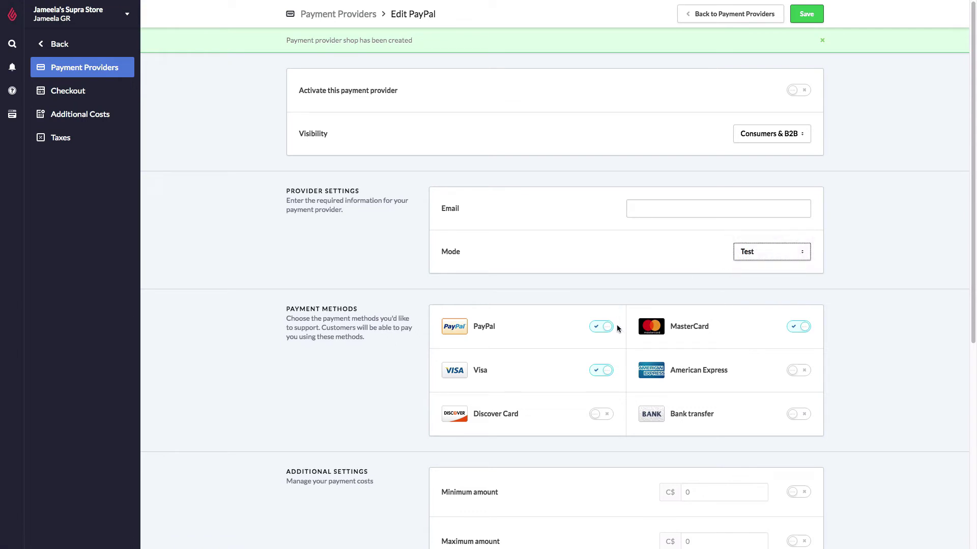
pyautogui.click(608, 374)
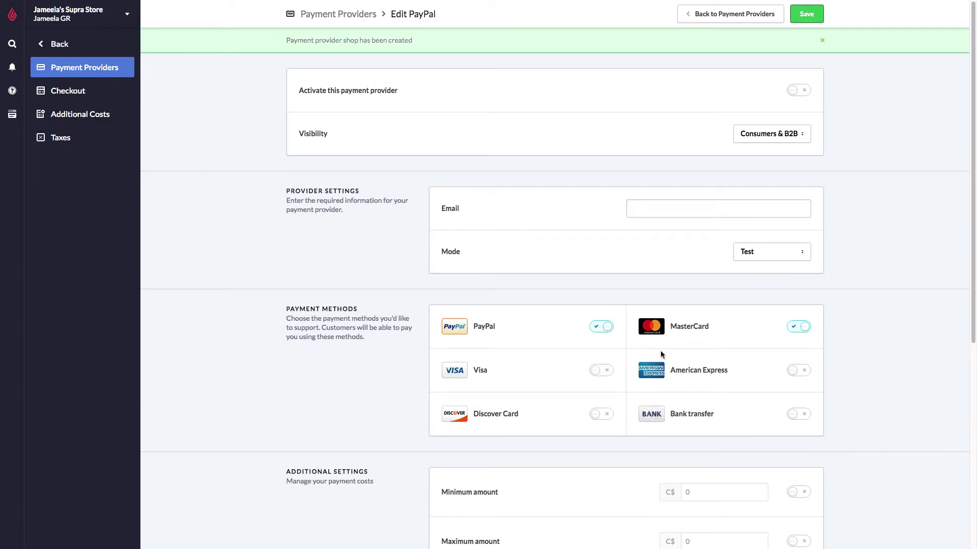
pyautogui.click(799, 327)
pyautogui.click(602, 371)
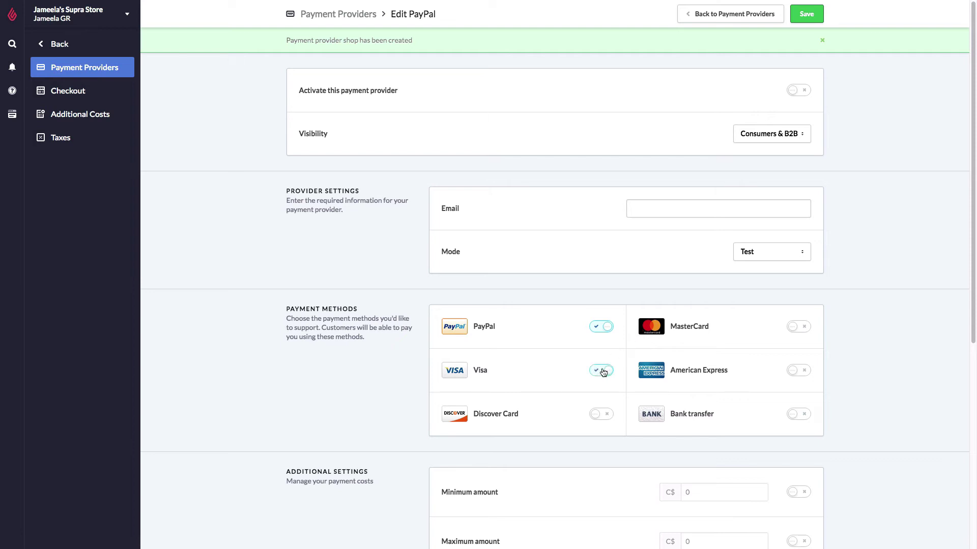
pyautogui.click(790, 331)
# - Activate and save PayPal, then return to the list showing PayPal and Authorize.net
pyautogui.scroll(-3, 610, 336)
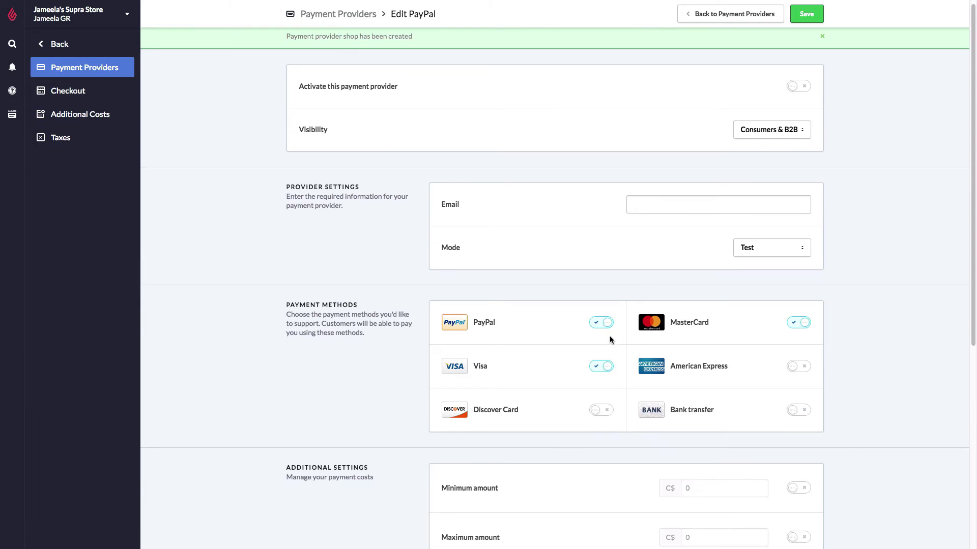
pyautogui.scroll(-1, 609, 340)
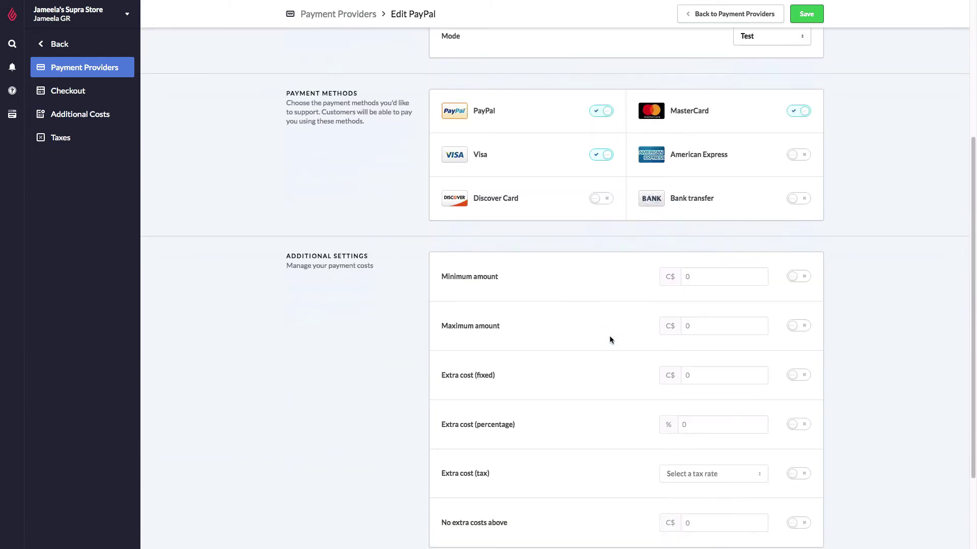
pyautogui.scroll(-1, 611, 340)
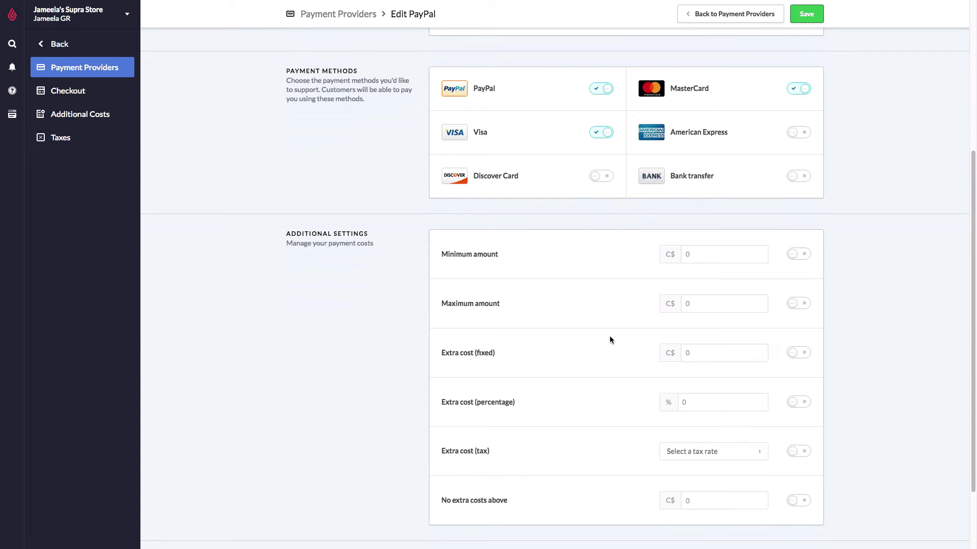
pyautogui.scroll(10, 609, 340)
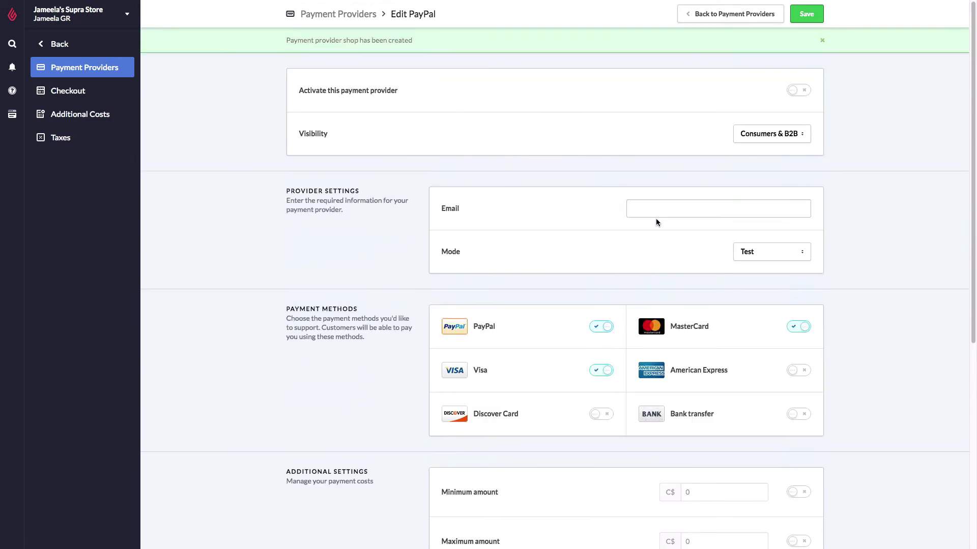
pyautogui.click(791, 93)
pyautogui.click(808, 20)
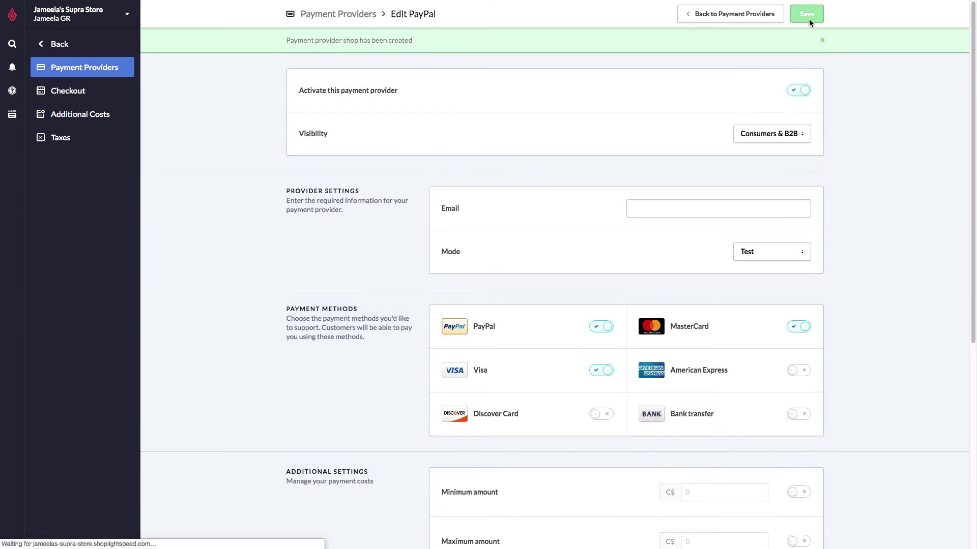
pyautogui.click(770, 22)
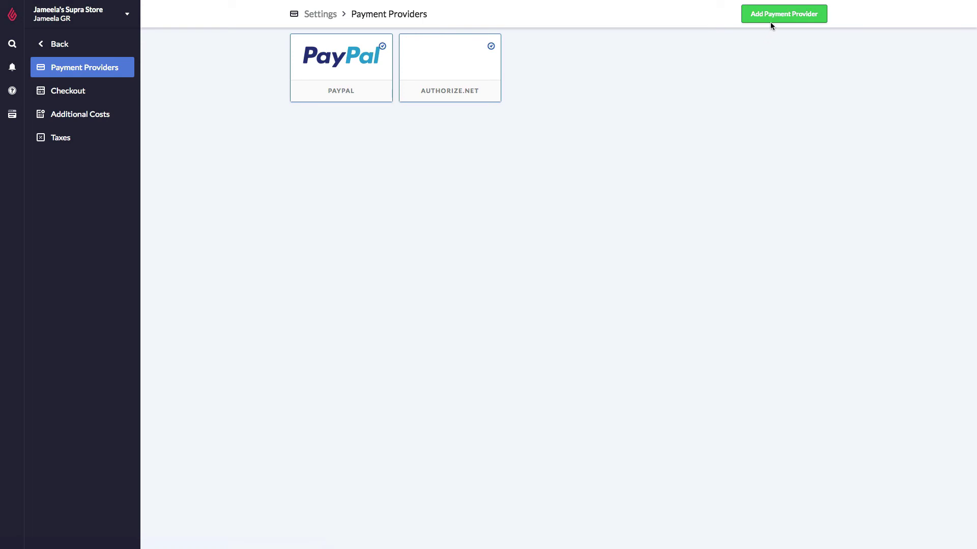
# - Show the five remaining providers: Stripe, Pay by invoice, Pay at pickup, Bank transfer, 2Checkout
pyautogui.click(771, 23)
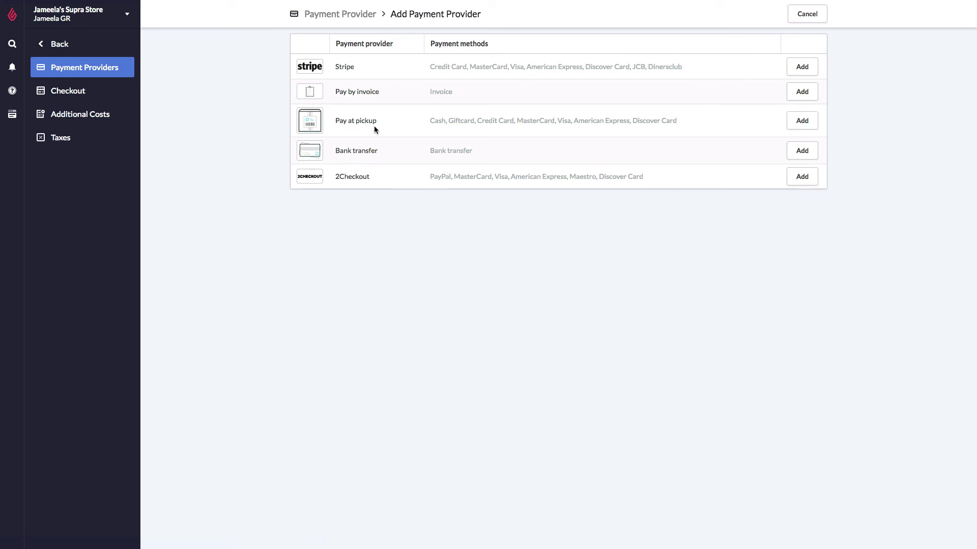
# - Add Pay at pickup with Cash enabled, activate and save it, then return to the list
pyautogui.click(813, 122)
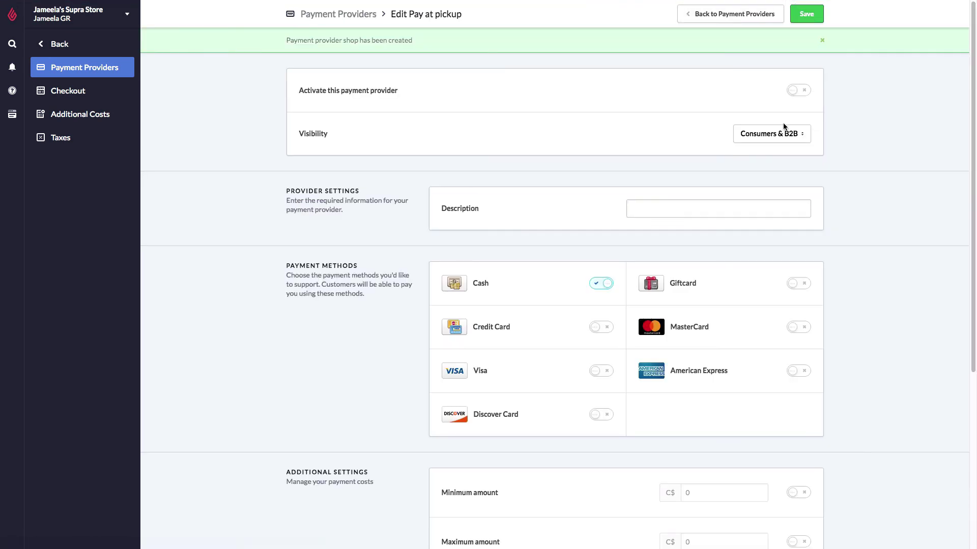
pyautogui.click(657, 208)
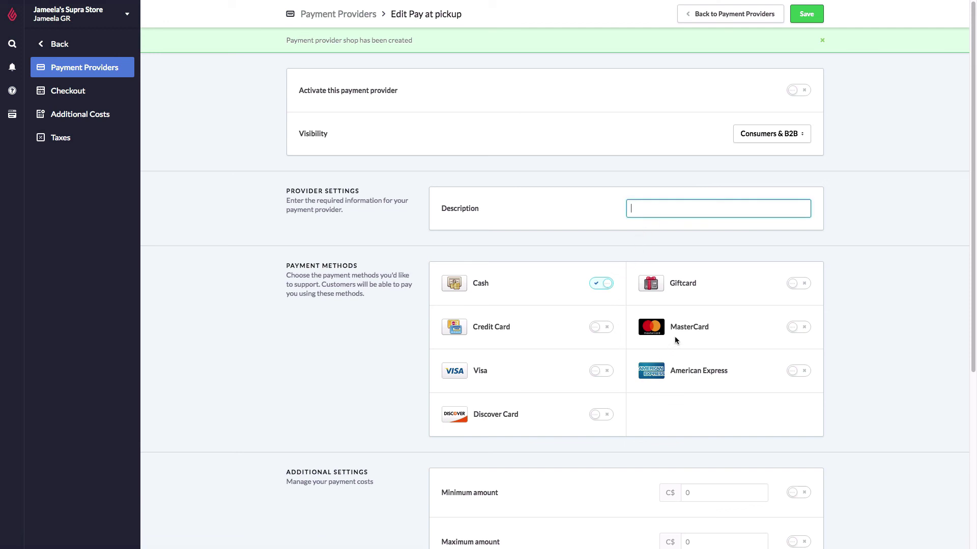
pyautogui.click(792, 91)
pyautogui.click(816, 22)
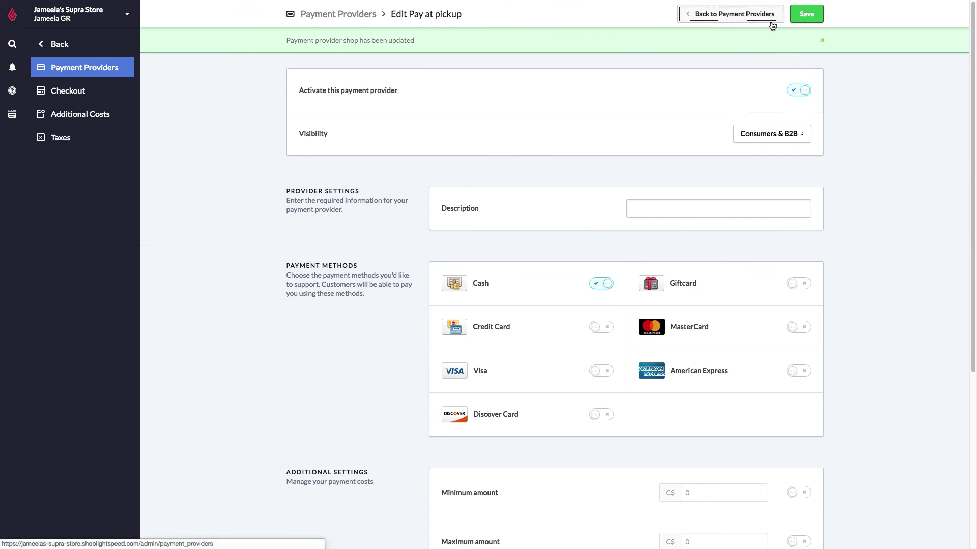
pyautogui.click(709, 14)
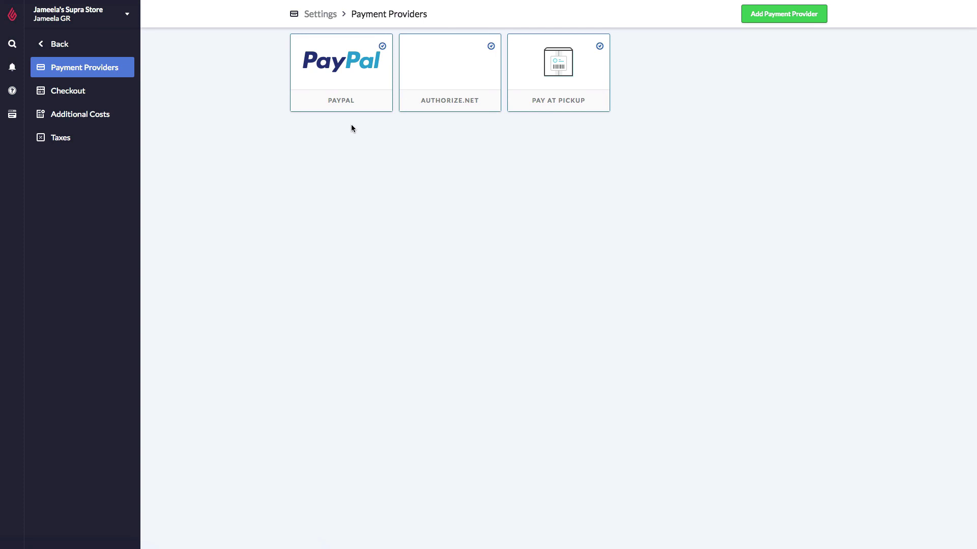